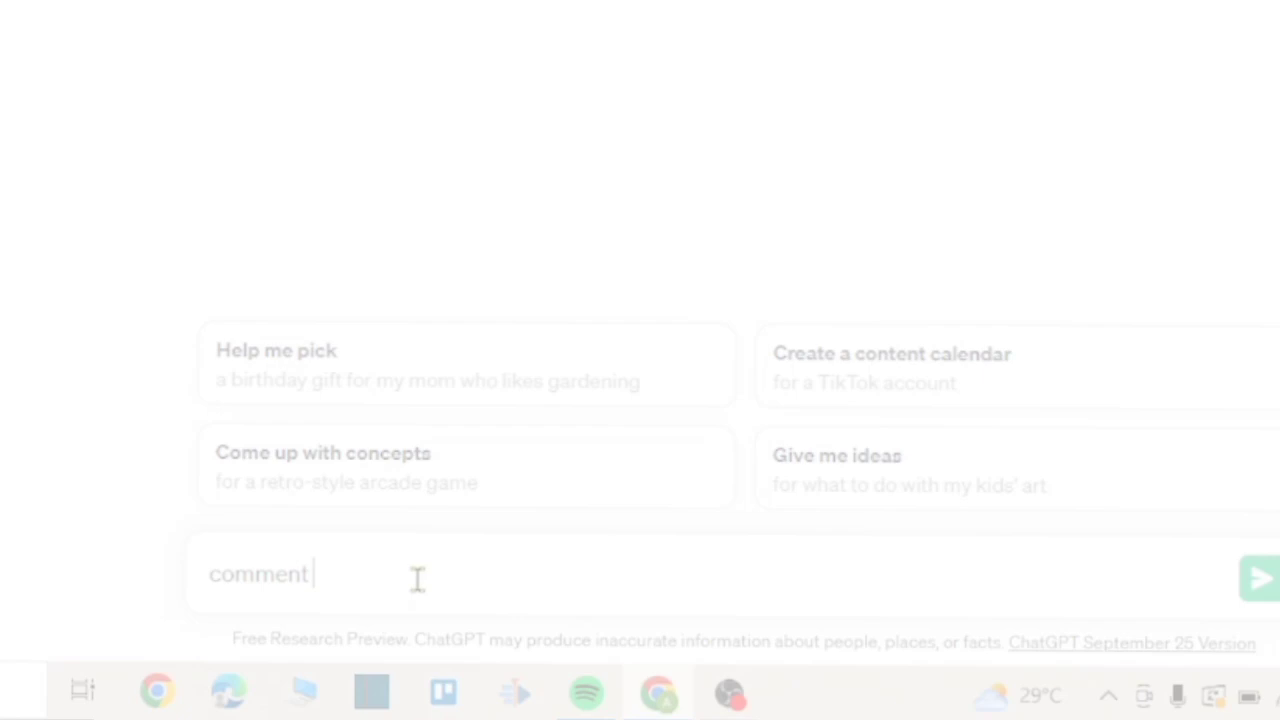
Complete the prompt as "comment preparer un marathon" and send it.
{"action": "type", "text": "pre"}
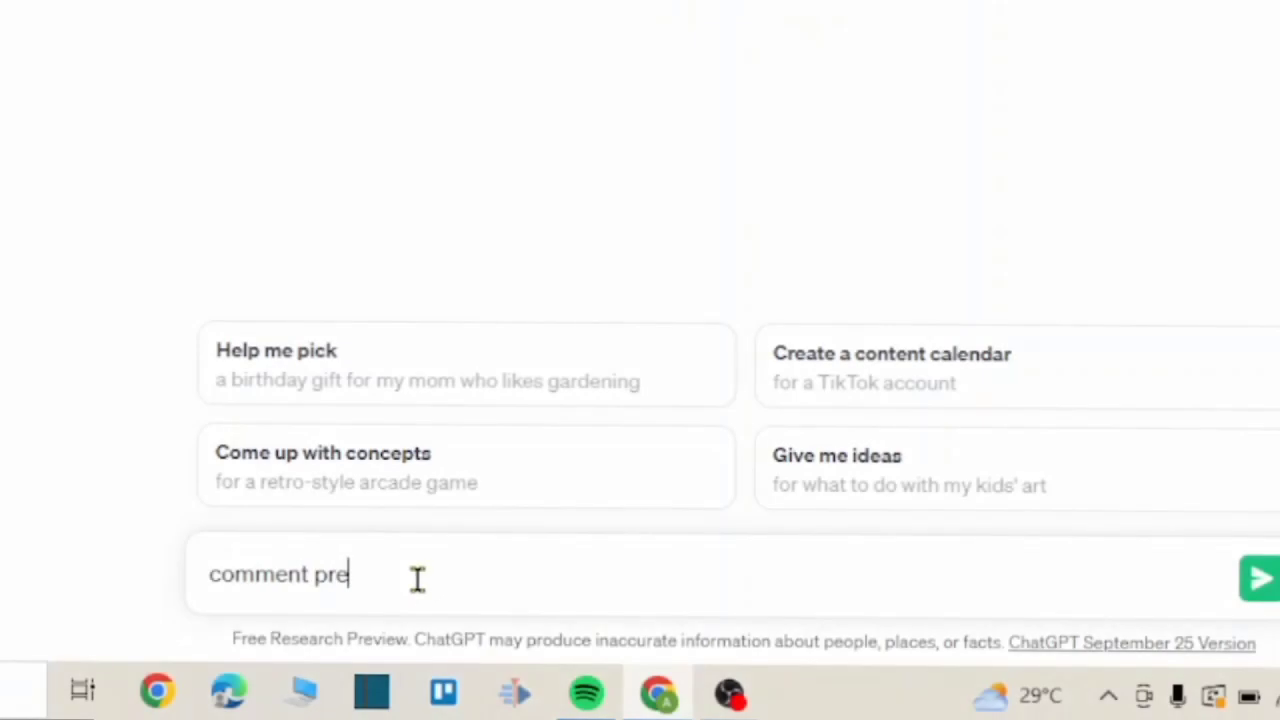
{"action": "type", "text": "parer in marathon"}
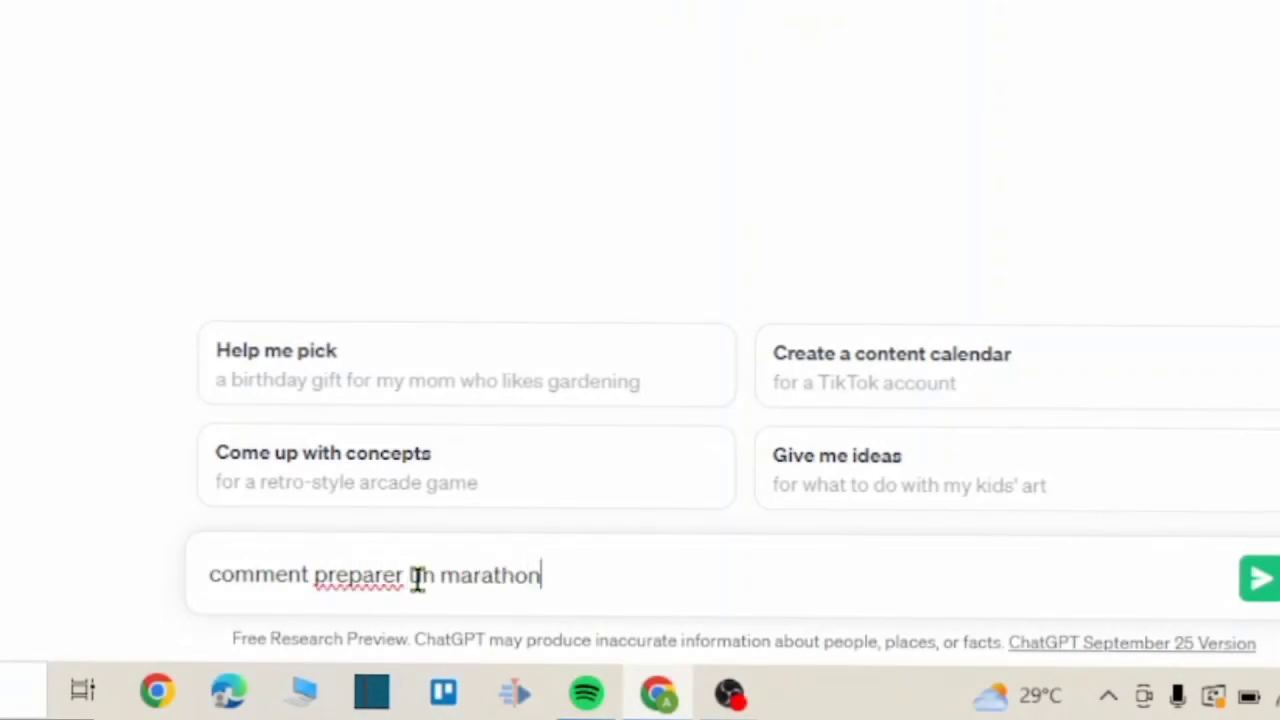
{"action": "key", "text": "Return"}
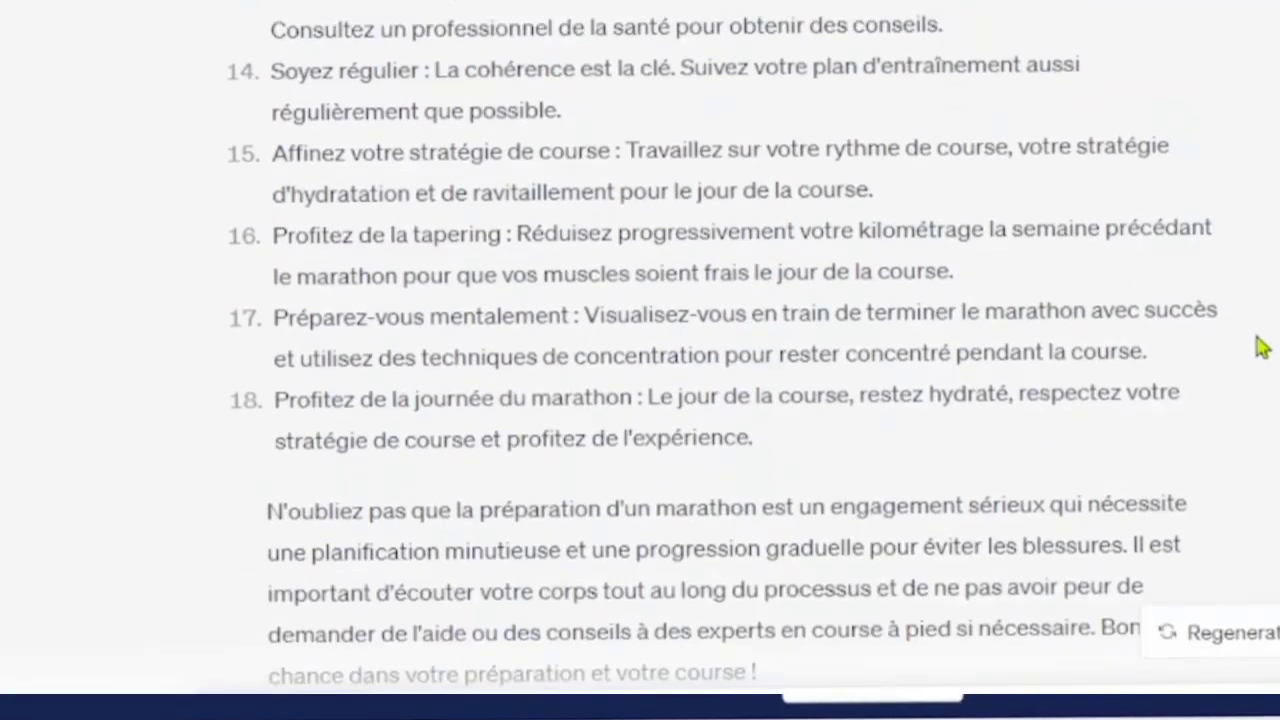
Read through the general marathon preparation guide and the month-by-month training plan in the replies.
{"action": "scroll", "coordinate": [1262, 373], "scroll_direction": "up", "scroll_amount": 9}
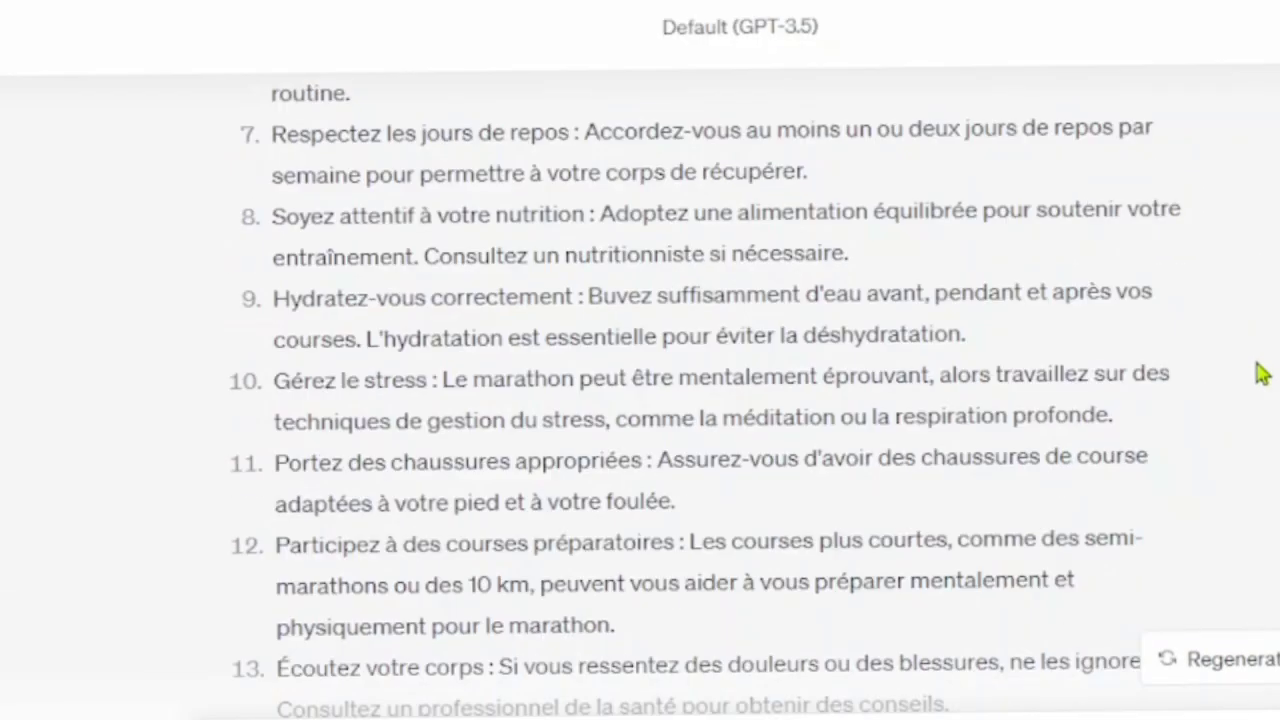
{"action": "scroll", "coordinate": [1262, 373], "scroll_direction": "up", "scroll_amount": 5}
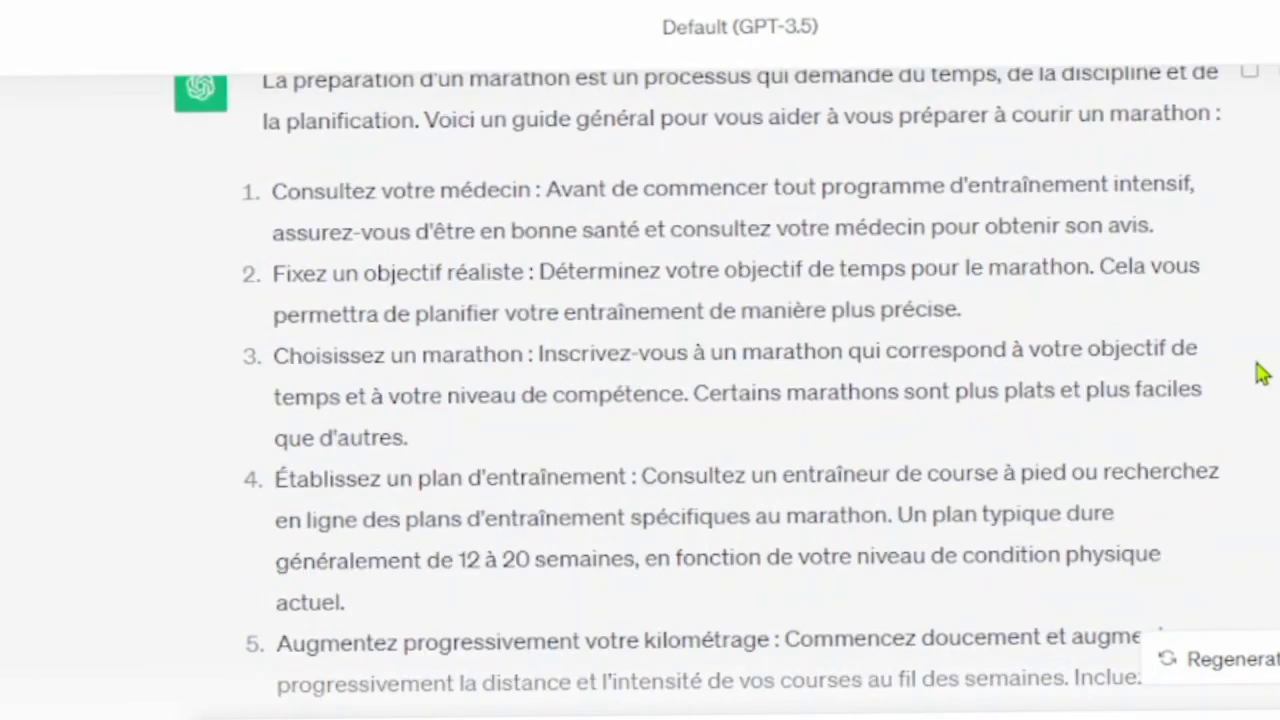
{"action": "scroll", "coordinate": [1262, 373], "scroll_direction": "up", "scroll_amount": 1}
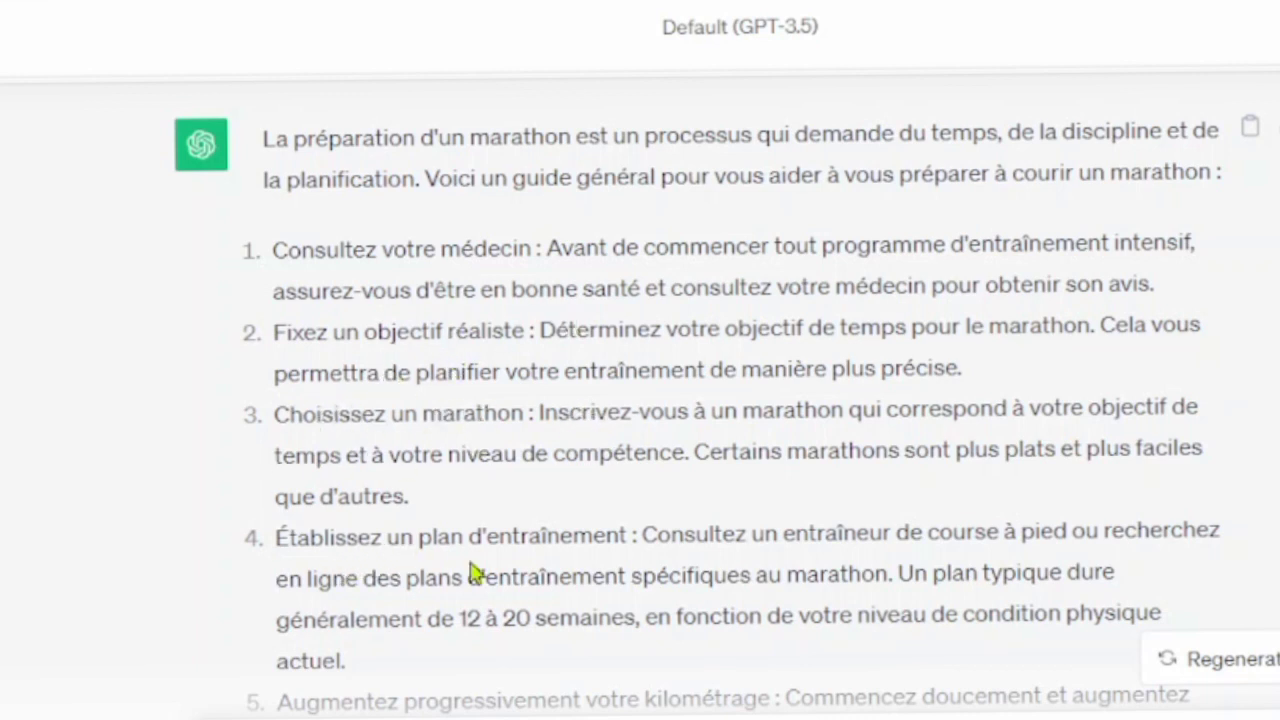
{"action": "scroll", "coordinate": [779, 513], "scroll_direction": "down", "scroll_amount": 1}
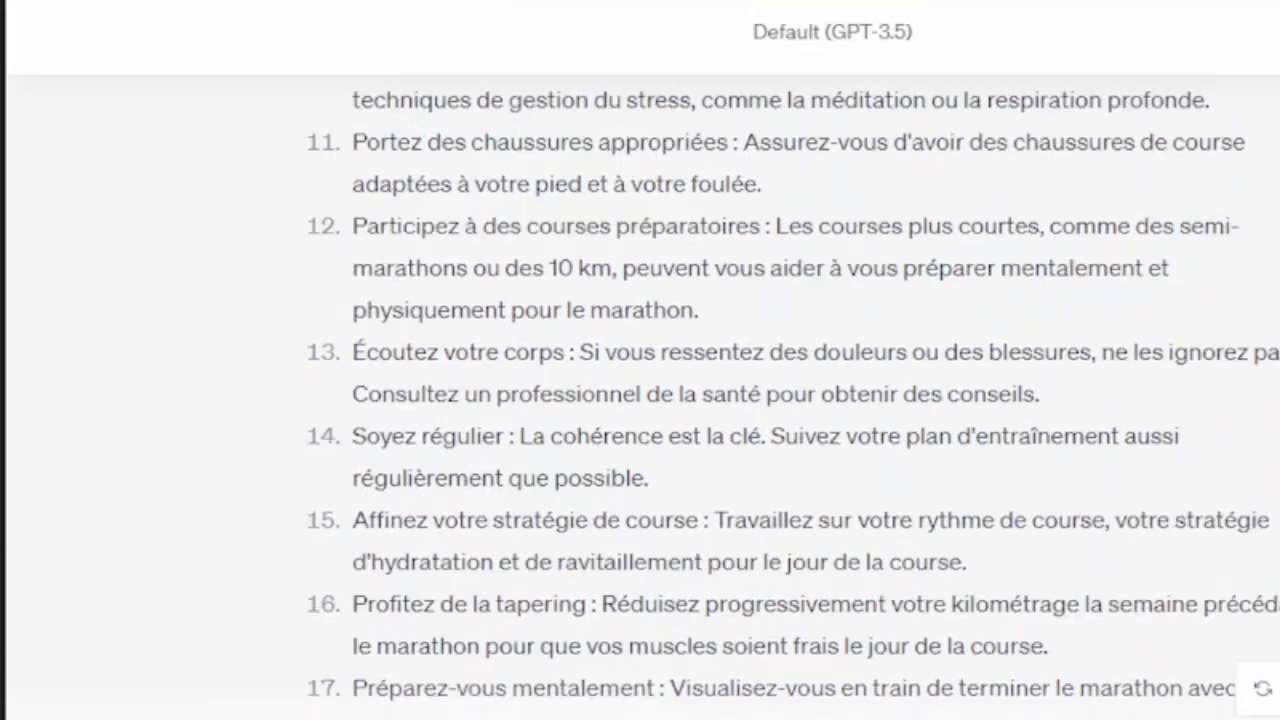
{"action": "scroll", "coordinate": [640, 360], "scroll_direction": "down", "scroll_amount": 10}
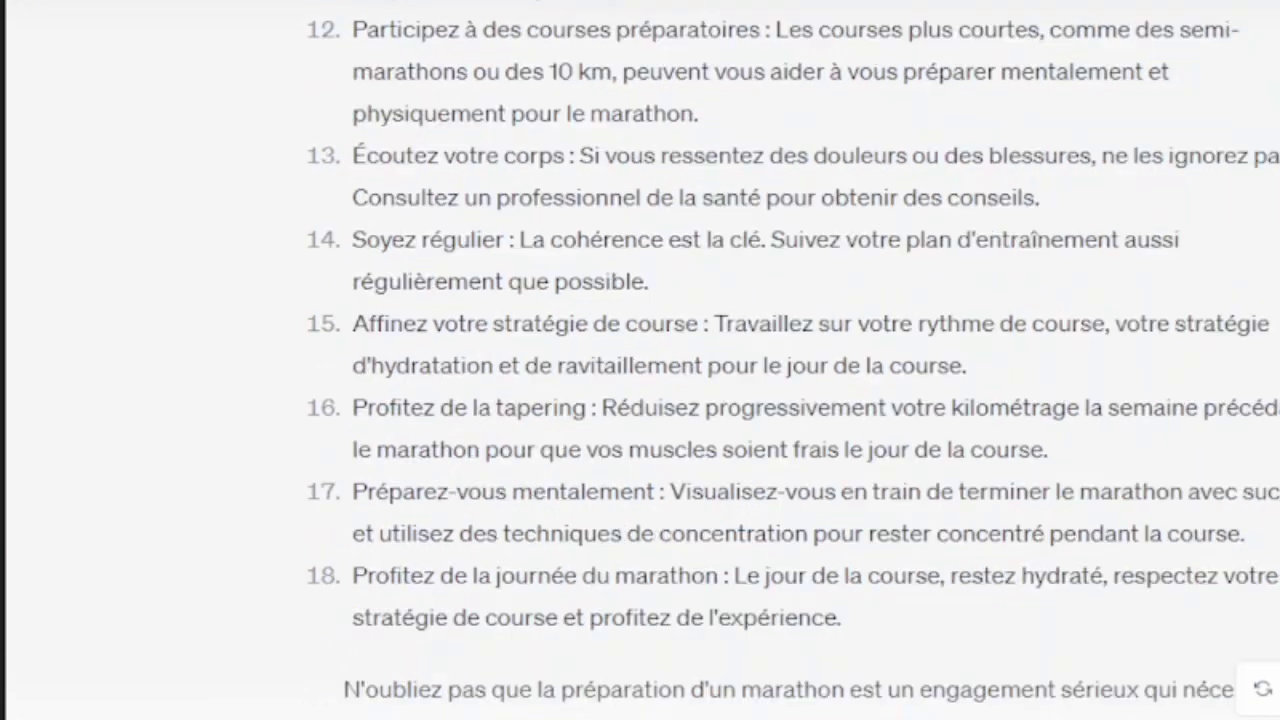
{"action": "scroll", "coordinate": [640, 360], "scroll_direction": "down", "scroll_amount": 8}
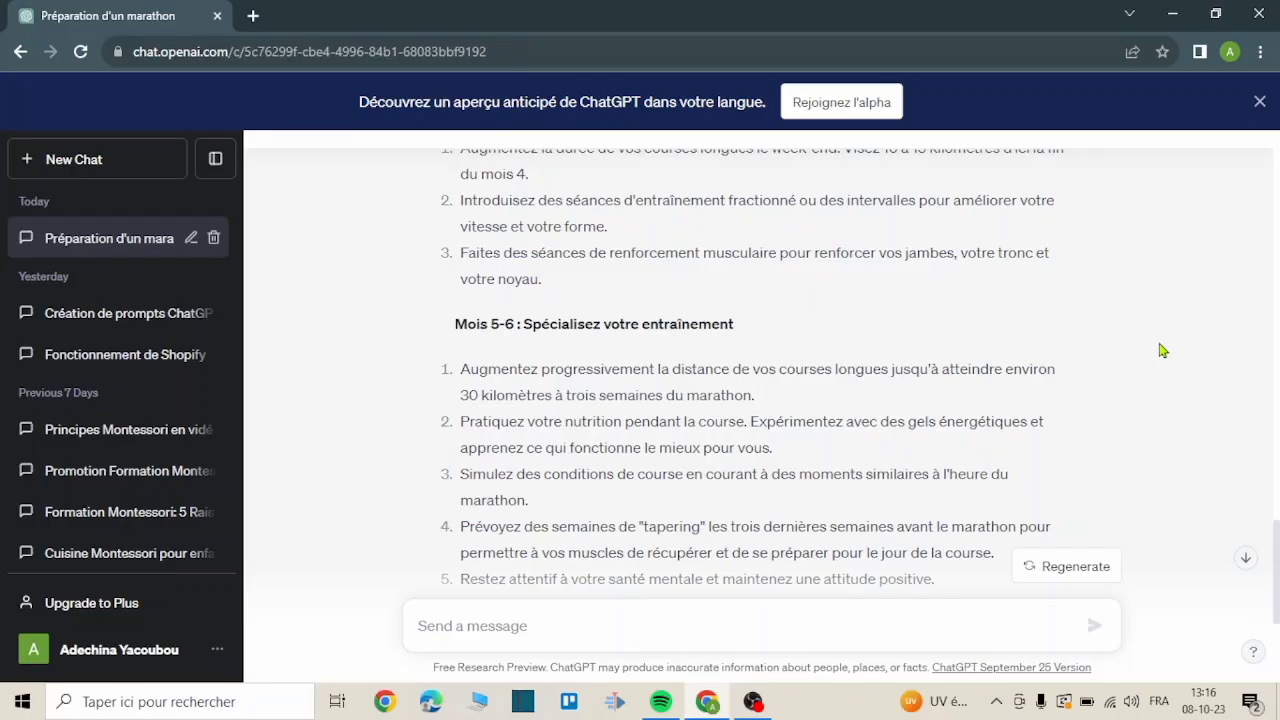
{"action": "scroll", "coordinate": [684, 430], "scroll_direction": "down", "scroll_amount": 3}
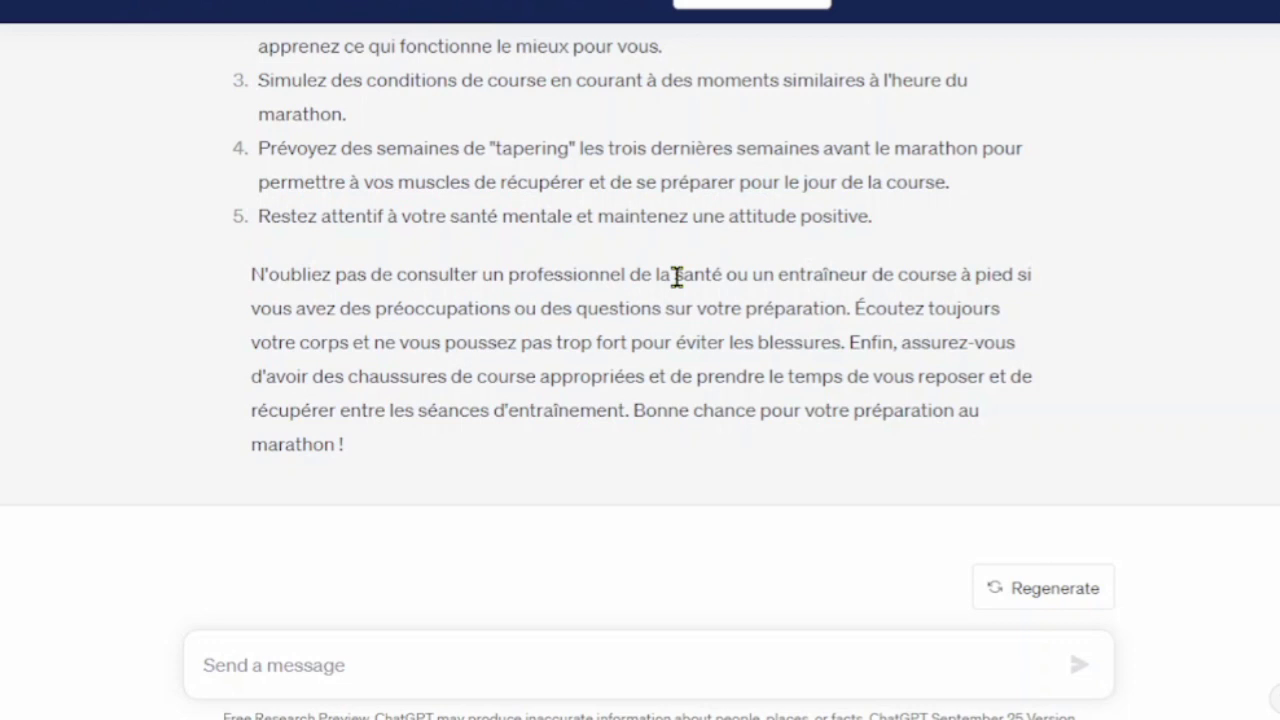
Ask "comment fonctionne le soleil" in the same chat and read through the explanation.
{"action": "left_click", "coordinate": [400, 664]}
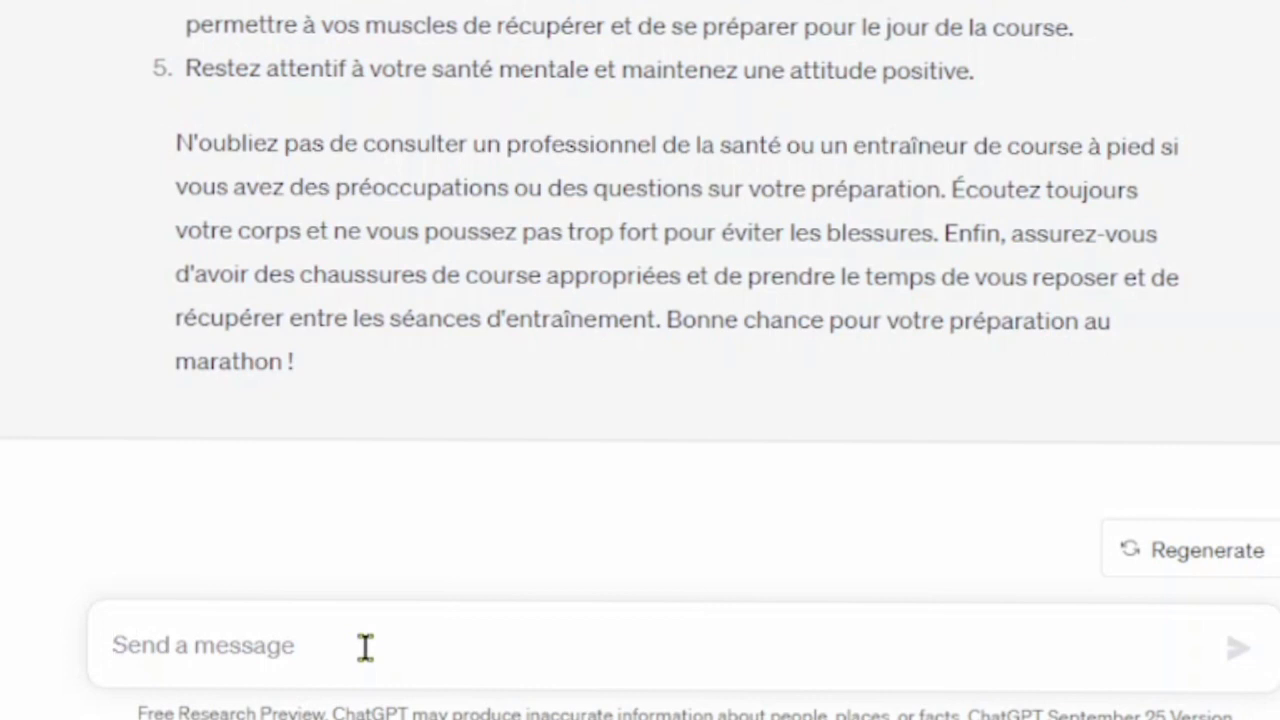
{"action": "type", "text": "comment fo"}
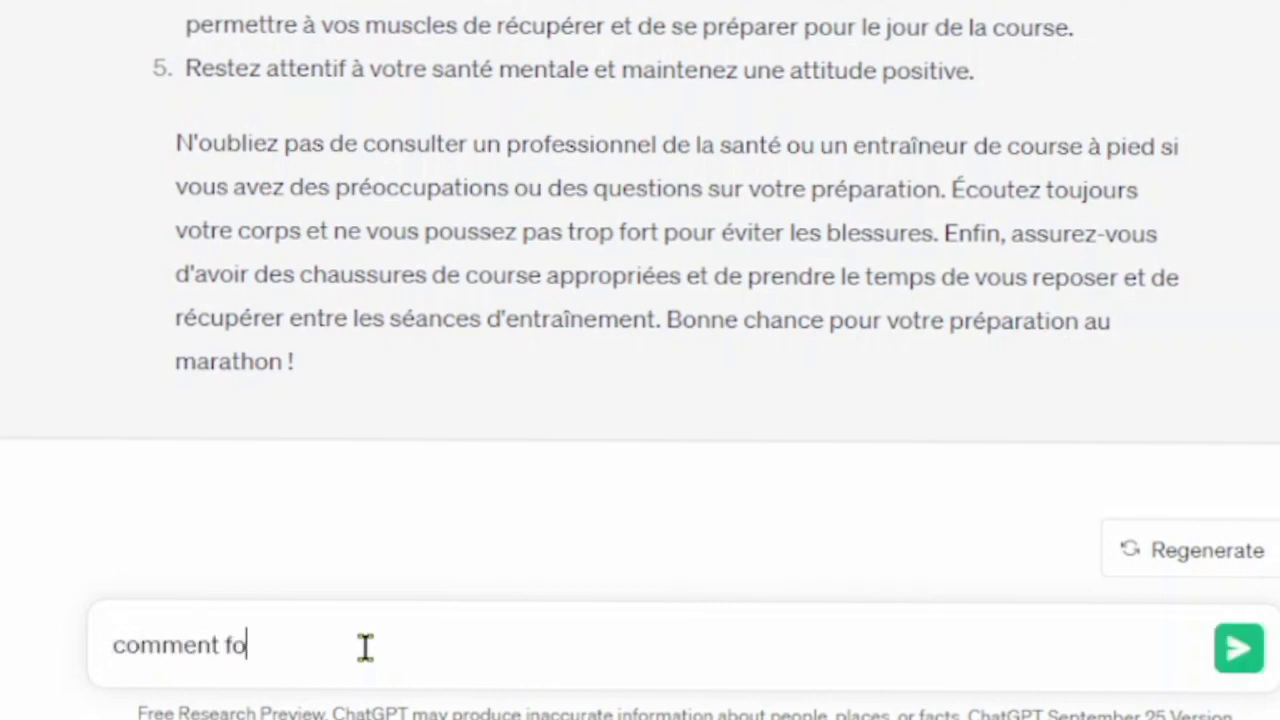
{"action": "type", "text": "nctionne le so"}
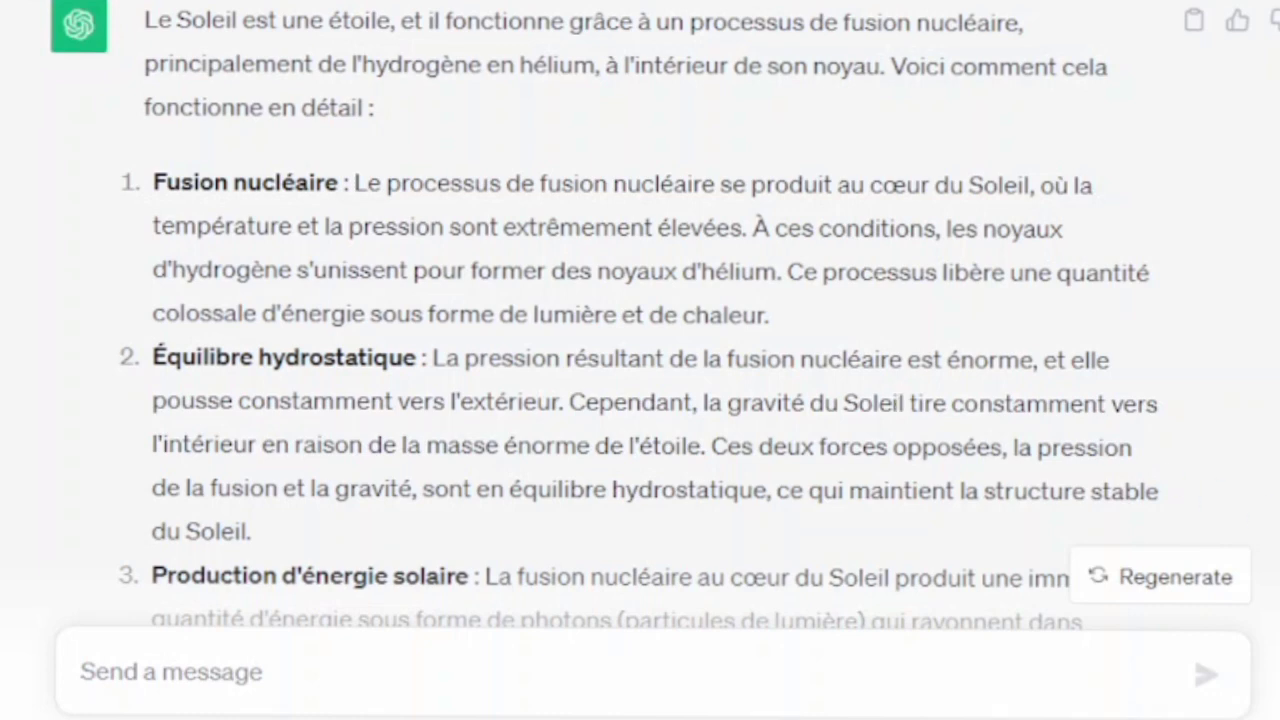
{"action": "scroll", "coordinate": [640, 314], "scroll_direction": "down", "scroll_amount": 5}
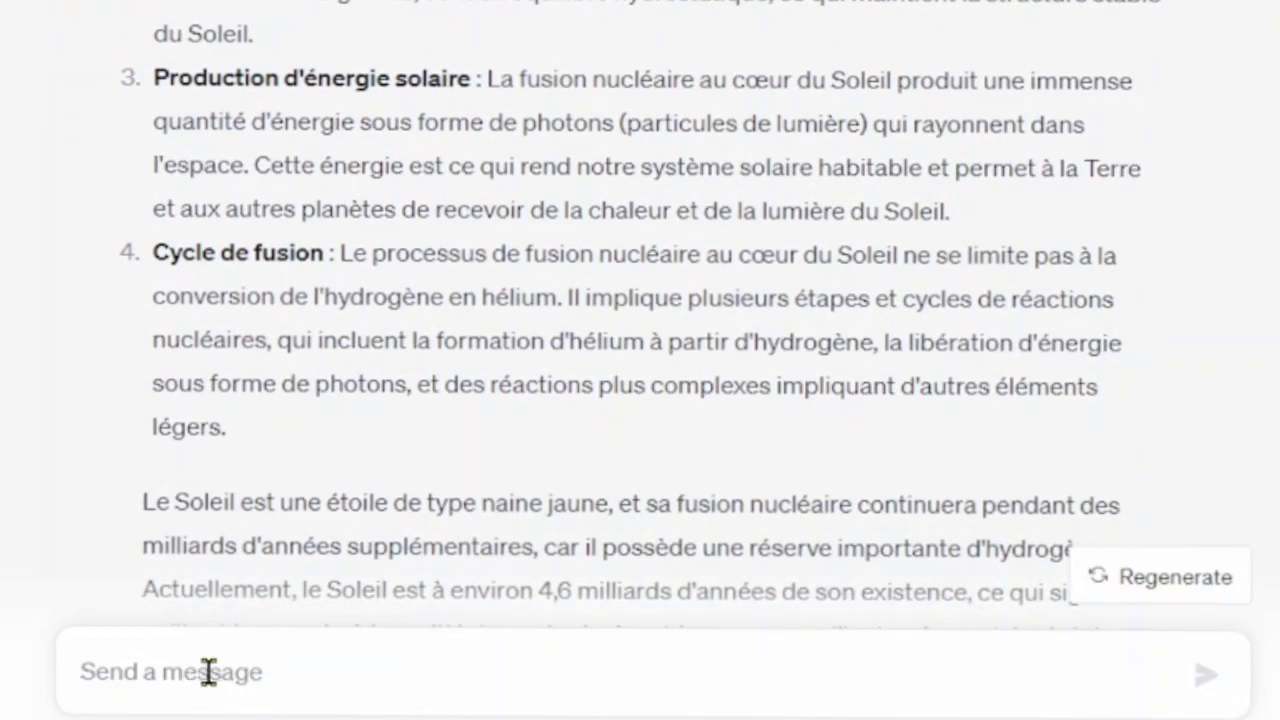
Ask how the sun works again, telling the chatbot in French to act as a primary school teacher giving lessons to 7-year-olds, and read the reply.
{"action": "type", "text": "je veux que tu"}
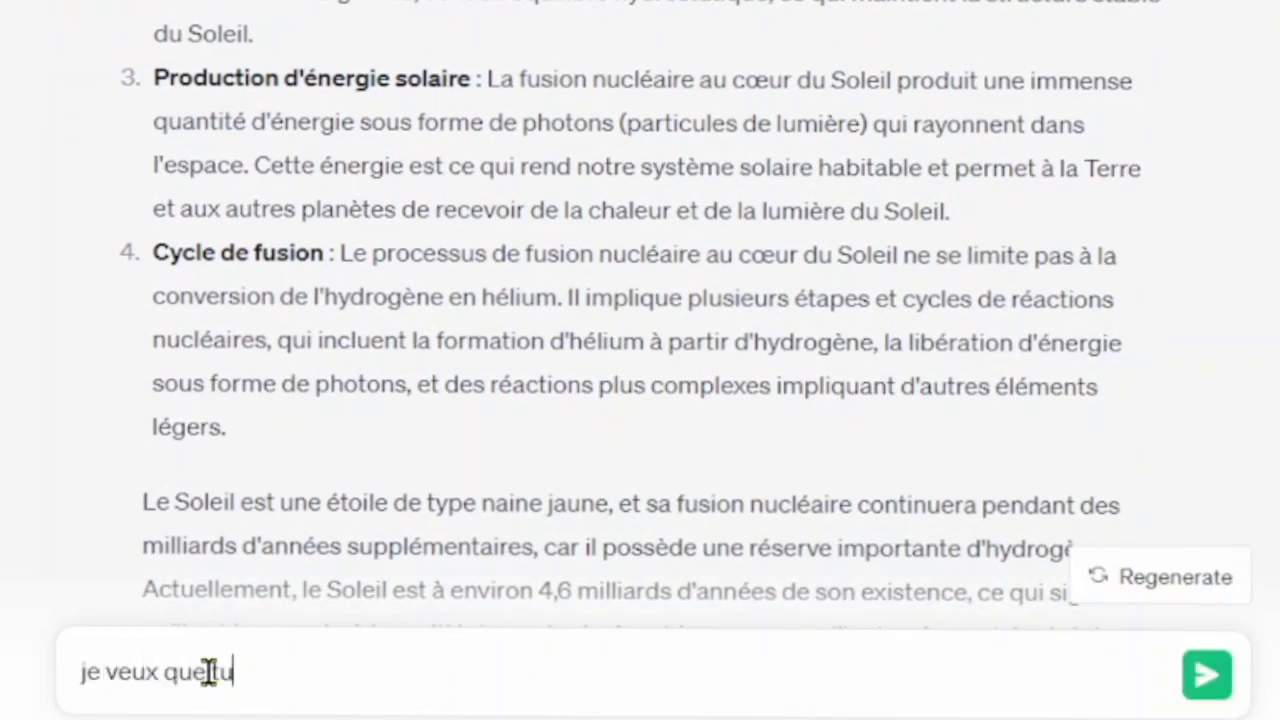
{"action": "type", "text": " prenne le role dun enseignant d'ecoleprimaire tu donnes des cours a des enfants de 7"}
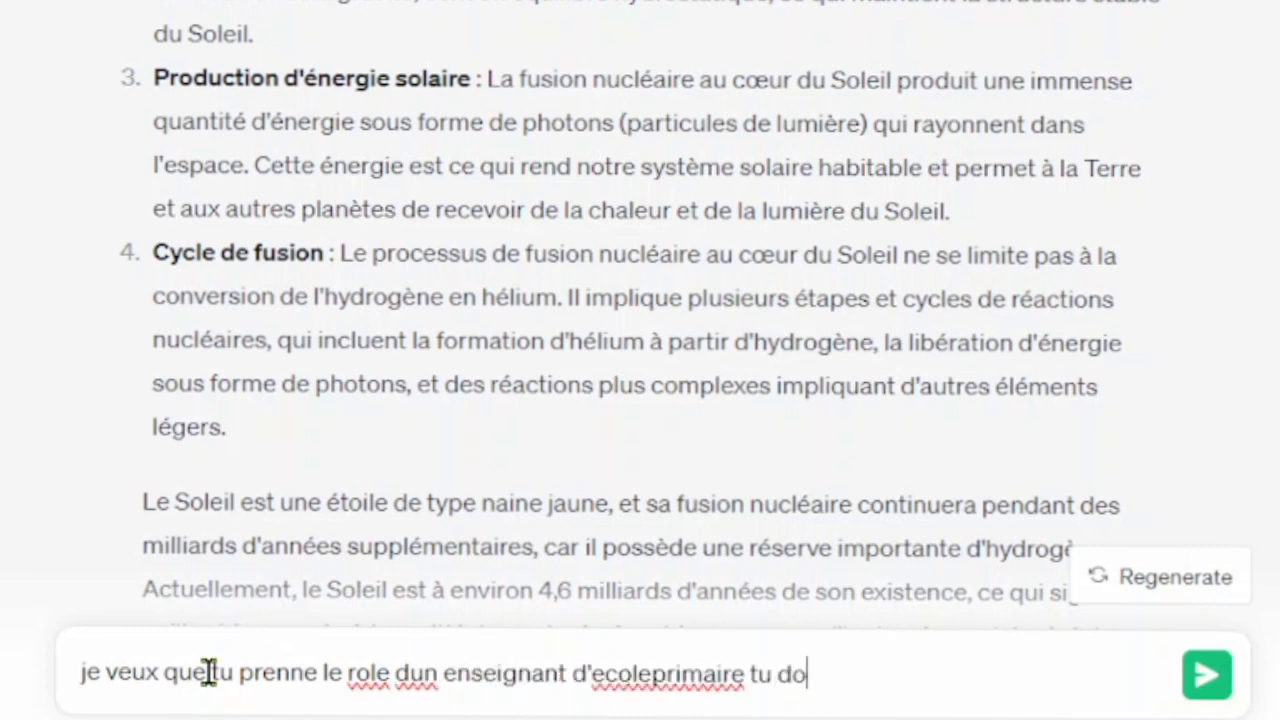
{"action": "type", "text": " ans. comment fonctionne le solei"}
{"action": "key", "text": "Return"}
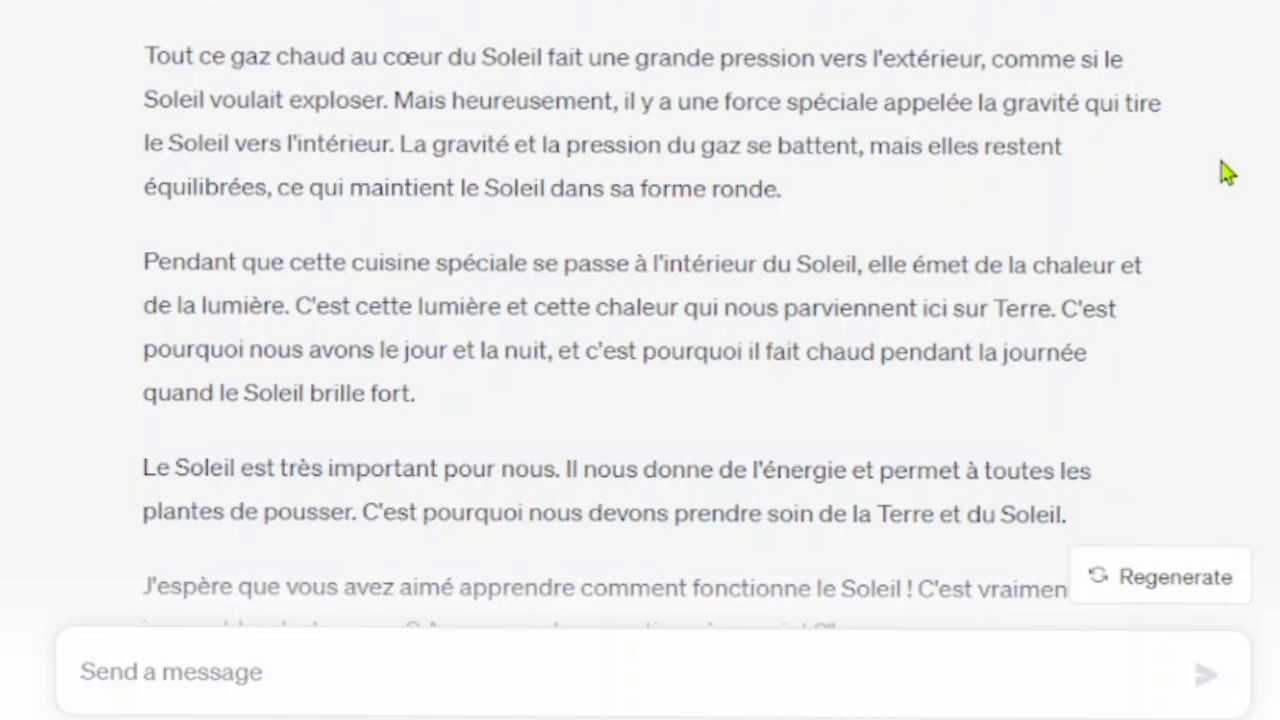
{"action": "scroll", "coordinate": [1225, 172], "scroll_direction": "down", "scroll_amount": 3}
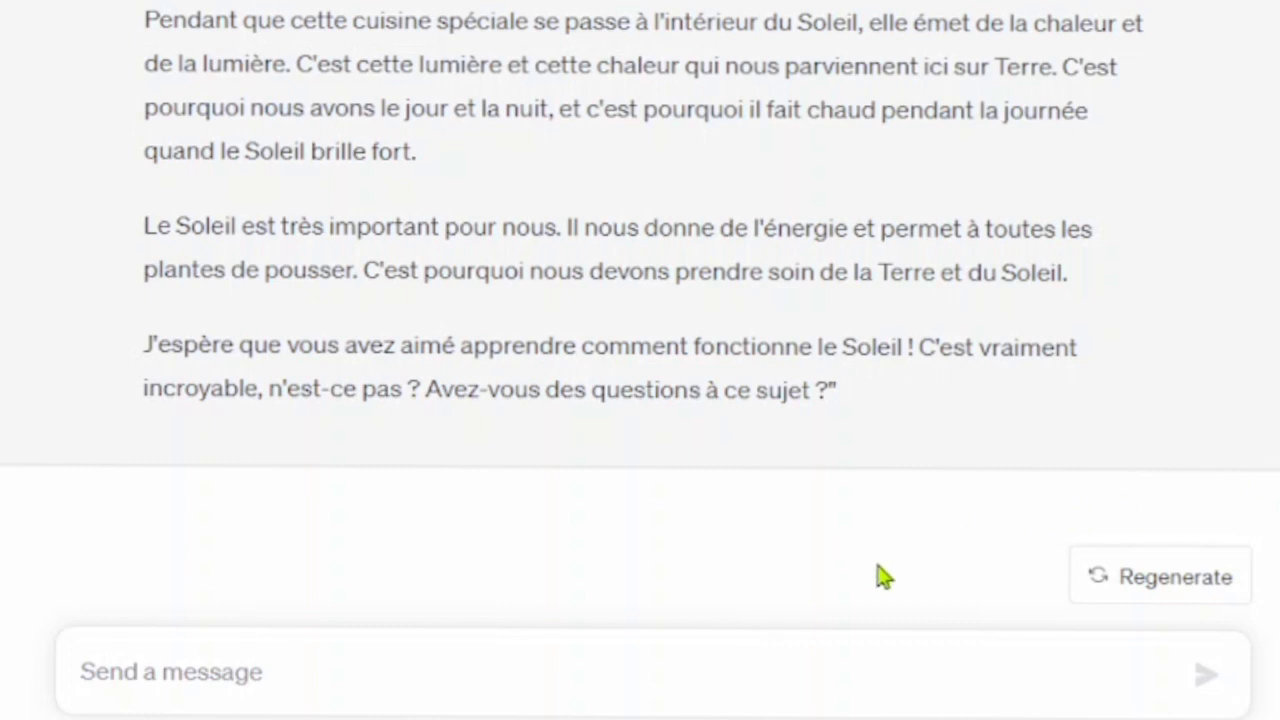
Send the question "de quel materiel ai je besoin pour un potager" and read through the equipment list.
{"action": "type", "text": "de quel"}
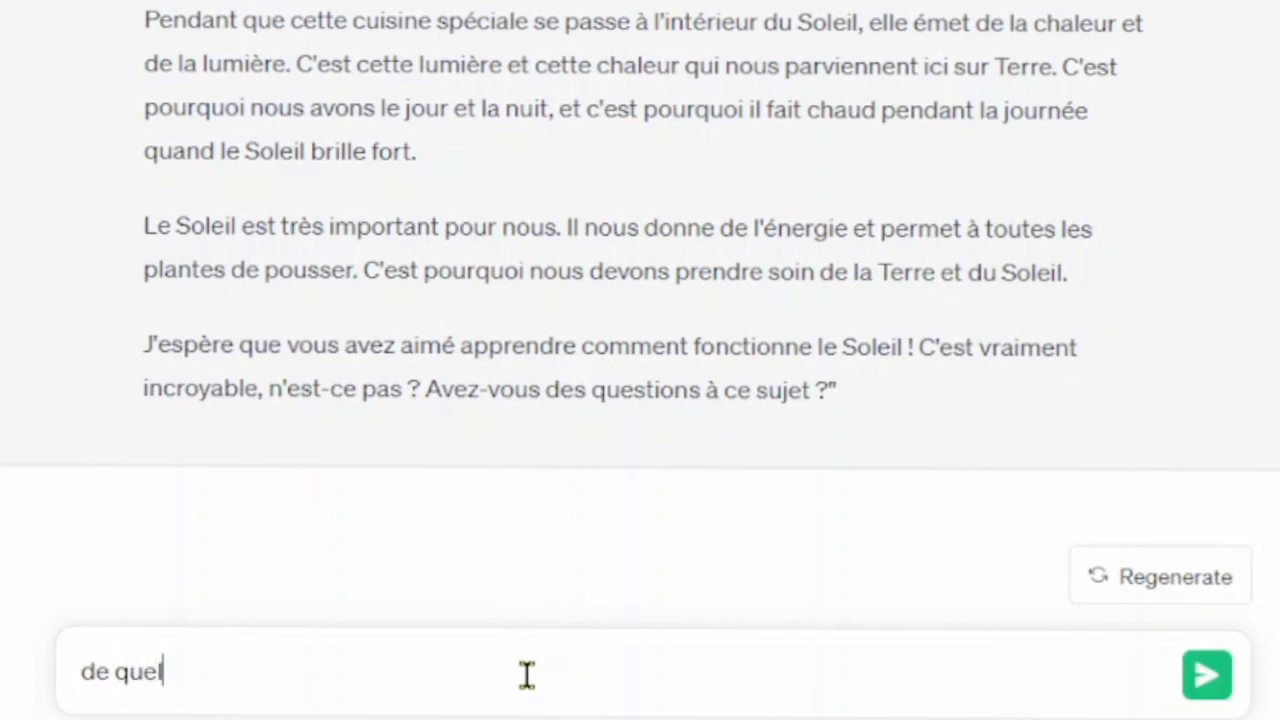
{"action": "type", "text": " materiel ai je besoin pour un"}
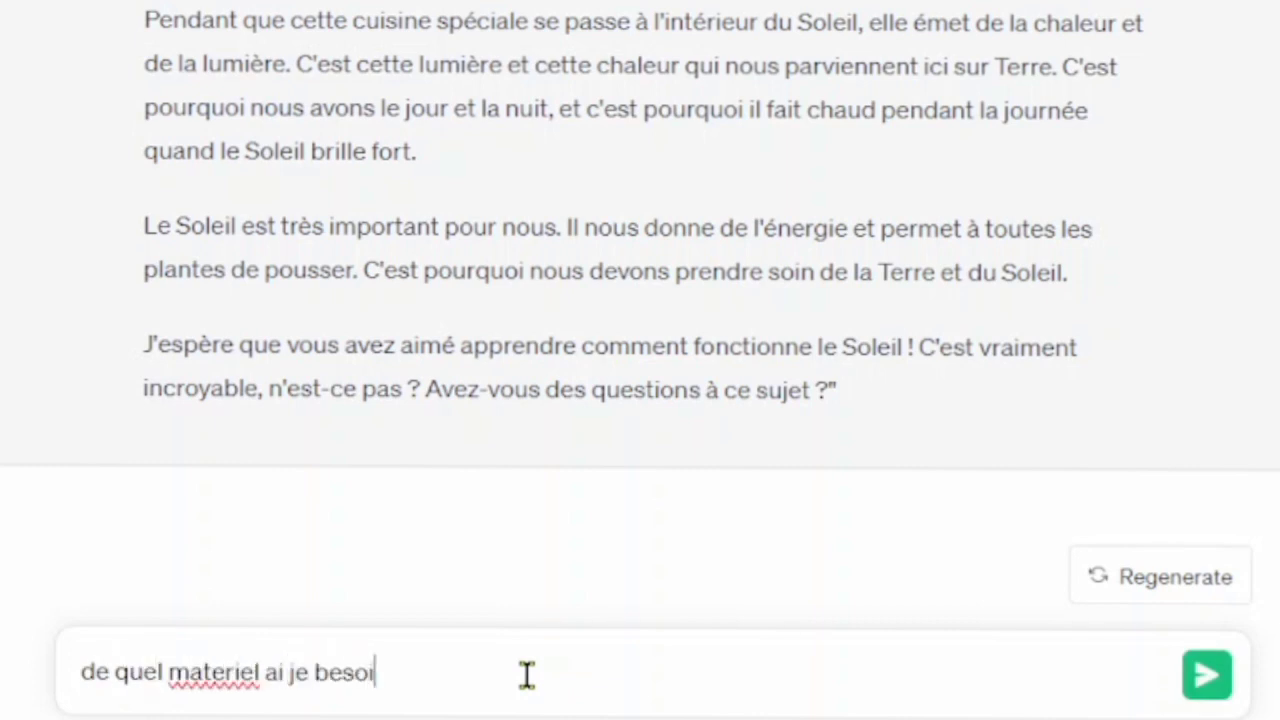
{"action": "type", "text": " potager?"}
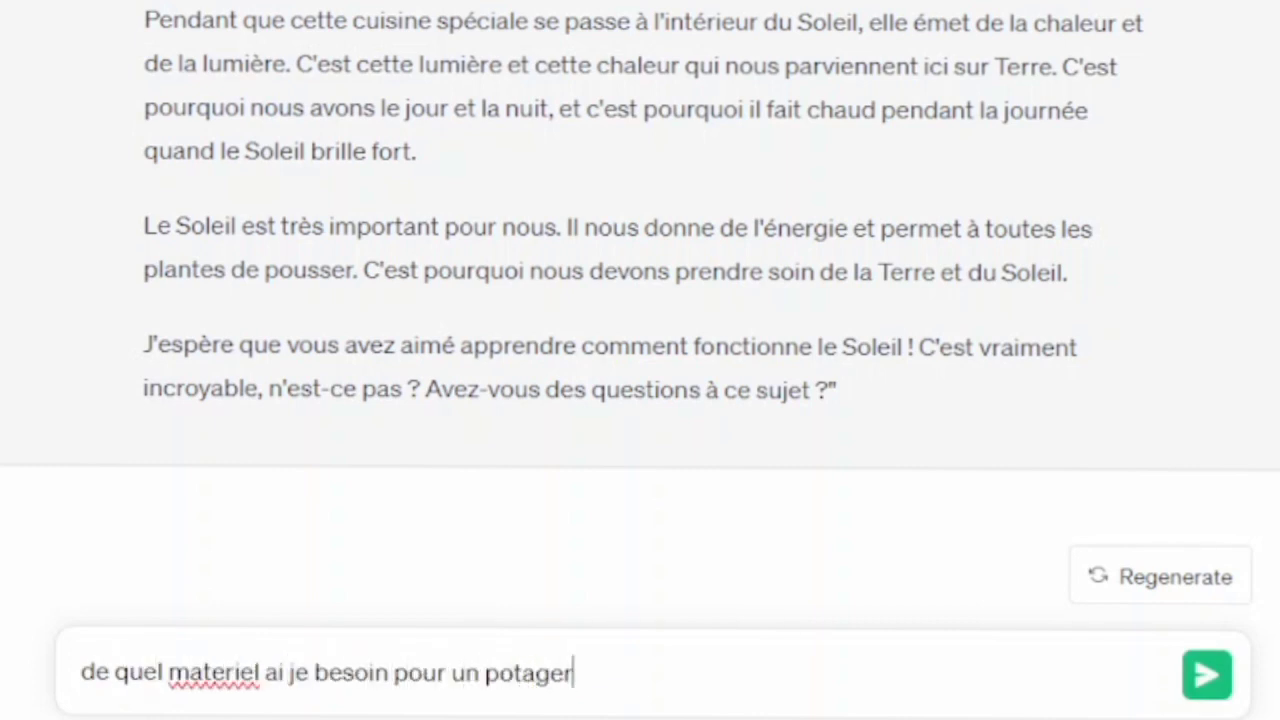
{"action": "key", "text": "Return"}
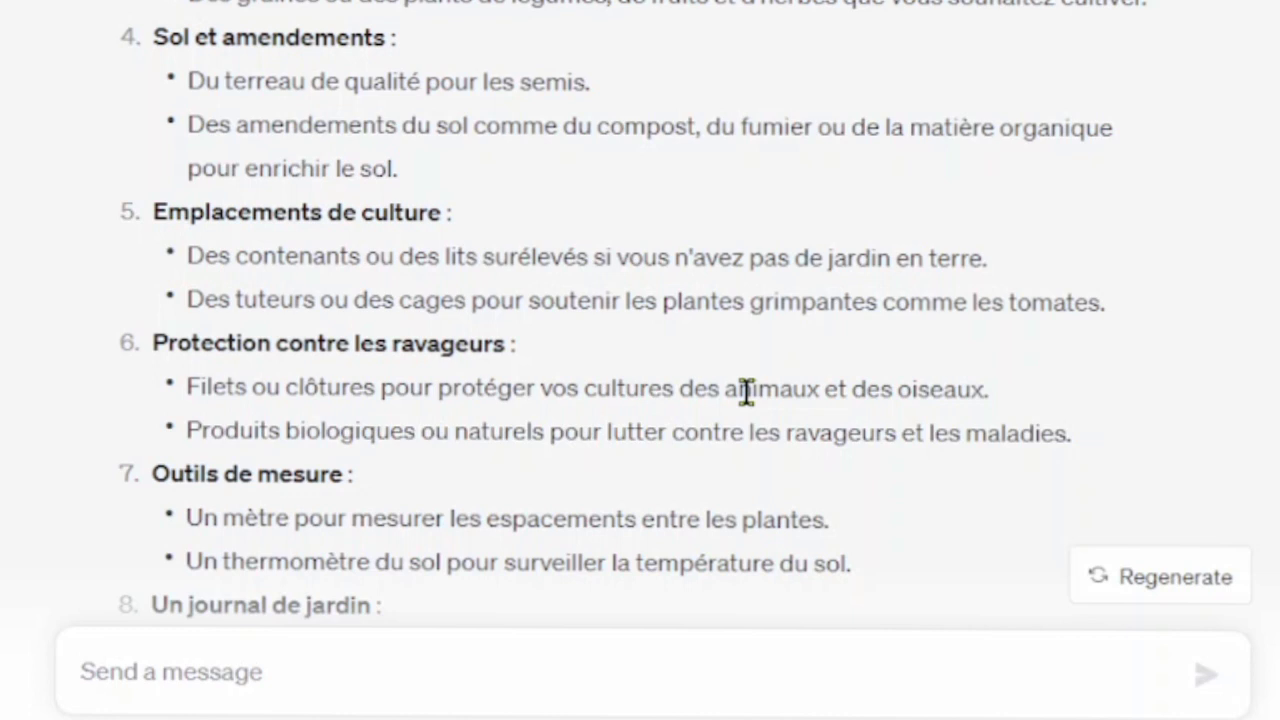
{"action": "scroll", "coordinate": [746, 390], "scroll_direction": "down", "scroll_amount": 10}
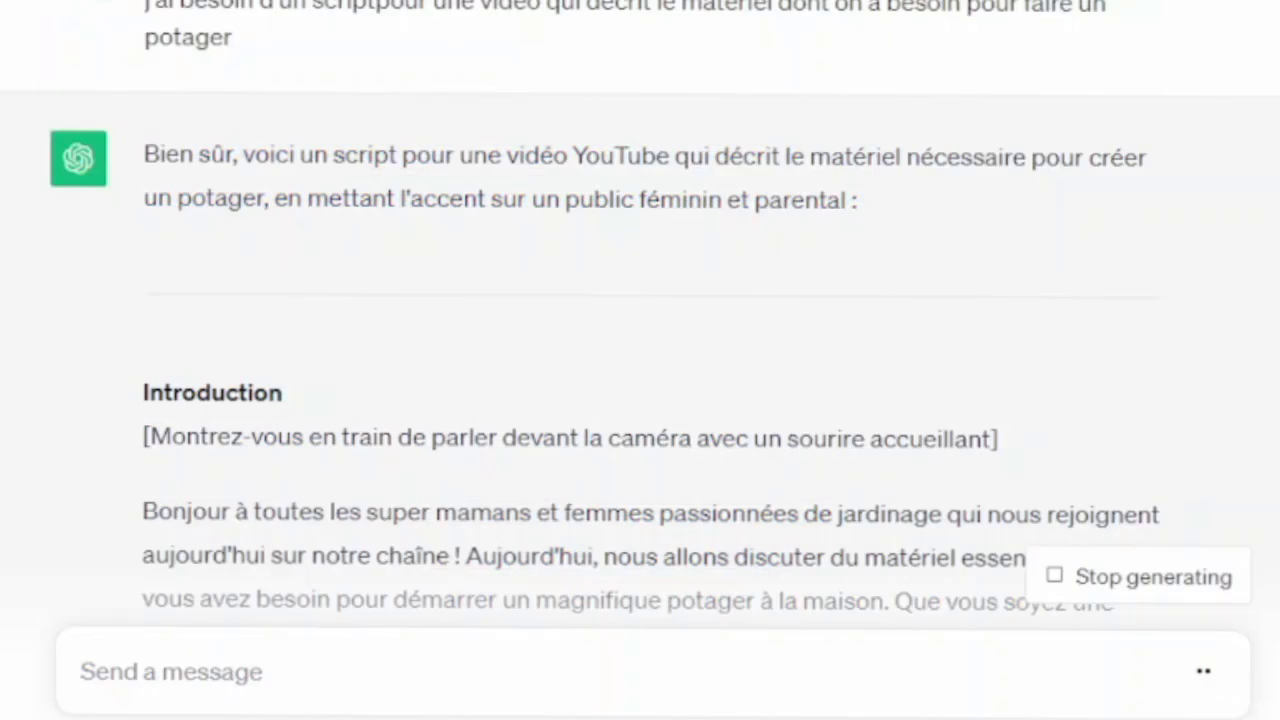
Review the YouTube gardening video prompt and read through the generated script on vegetable garden equipment.
{"action": "scroll", "coordinate": [640, 344], "scroll_direction": "up", "scroll_amount": 1}
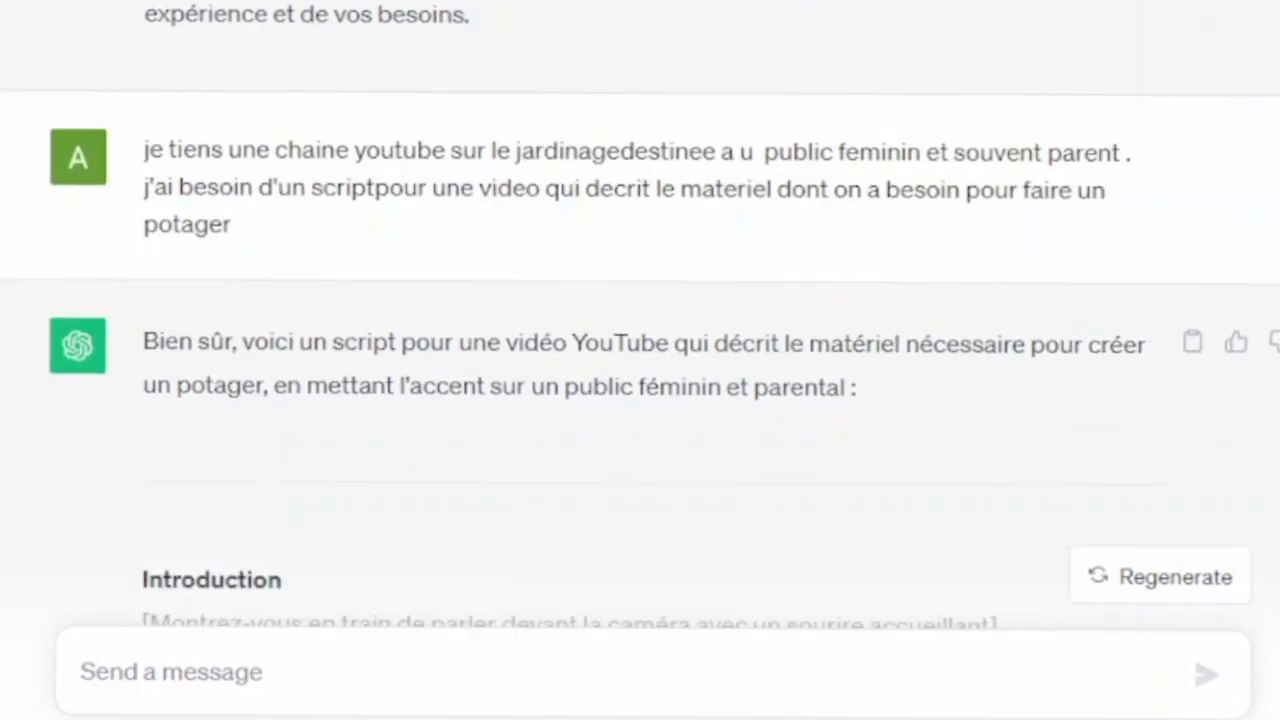
{"action": "scroll", "coordinate": [640, 360], "scroll_direction": "down", "scroll_amount": 5}
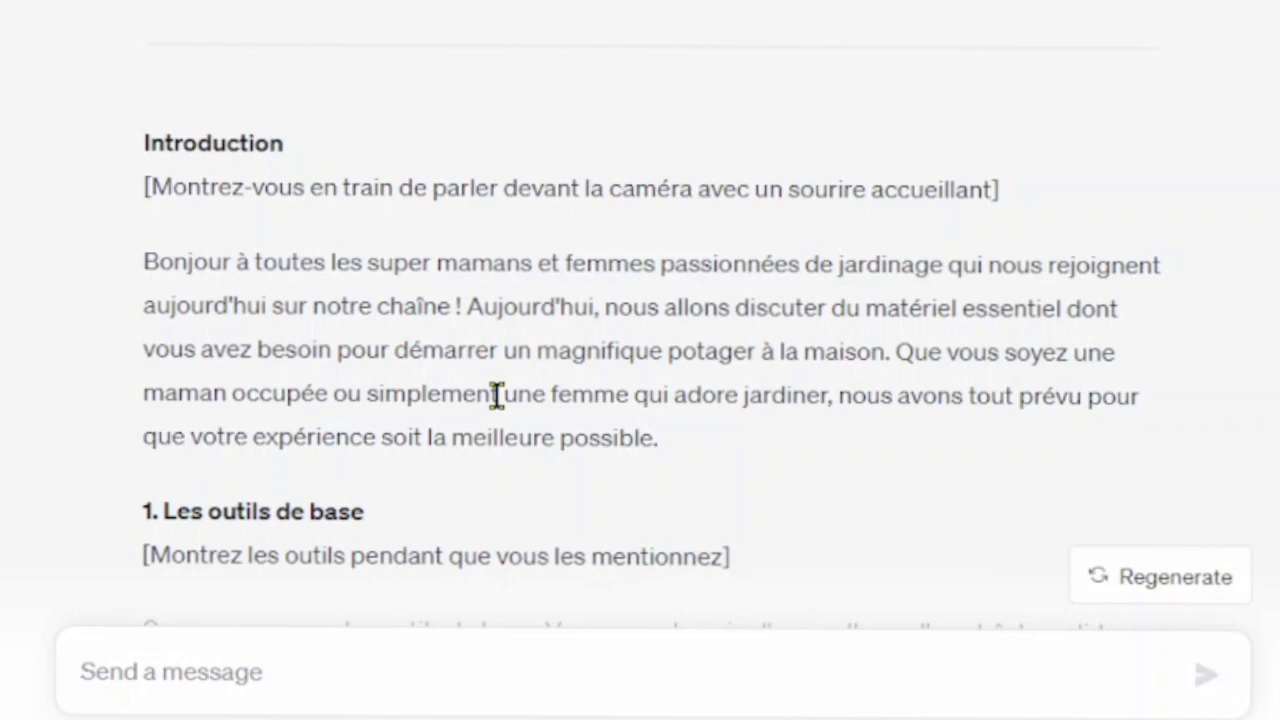
{"action": "scroll", "coordinate": [497, 393], "scroll_direction": "down", "scroll_amount": 4}
{"action": "scroll", "coordinate": [497, 393], "scroll_direction": "down", "scroll_amount": 5}
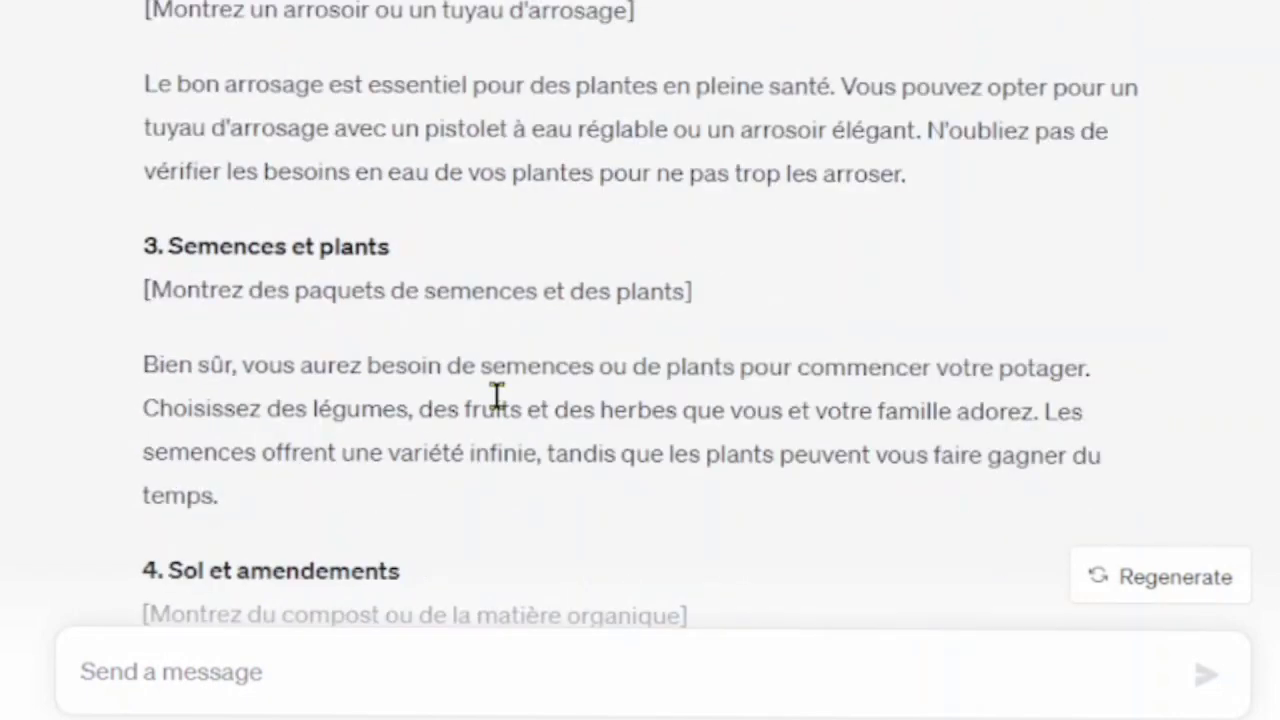
{"action": "scroll", "coordinate": [497, 393], "scroll_direction": "down", "scroll_amount": 3}
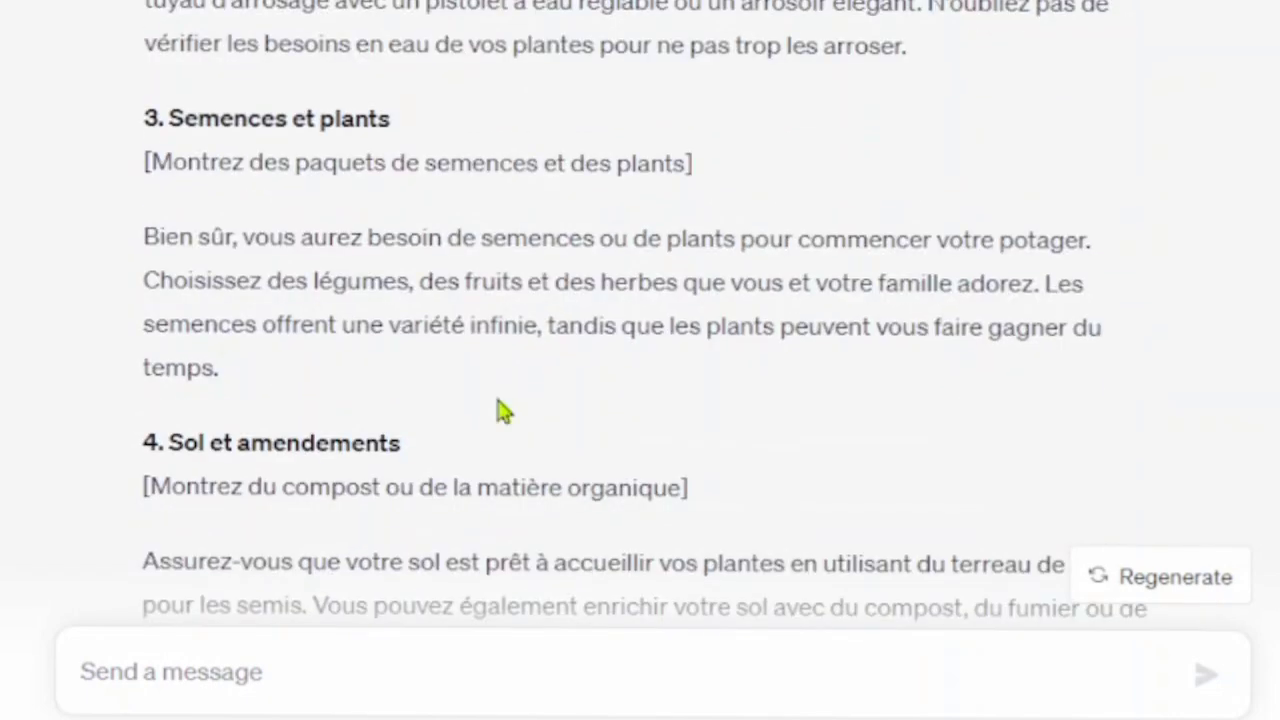
{"action": "scroll", "coordinate": [500, 410], "scroll_direction": "down", "scroll_amount": 12}
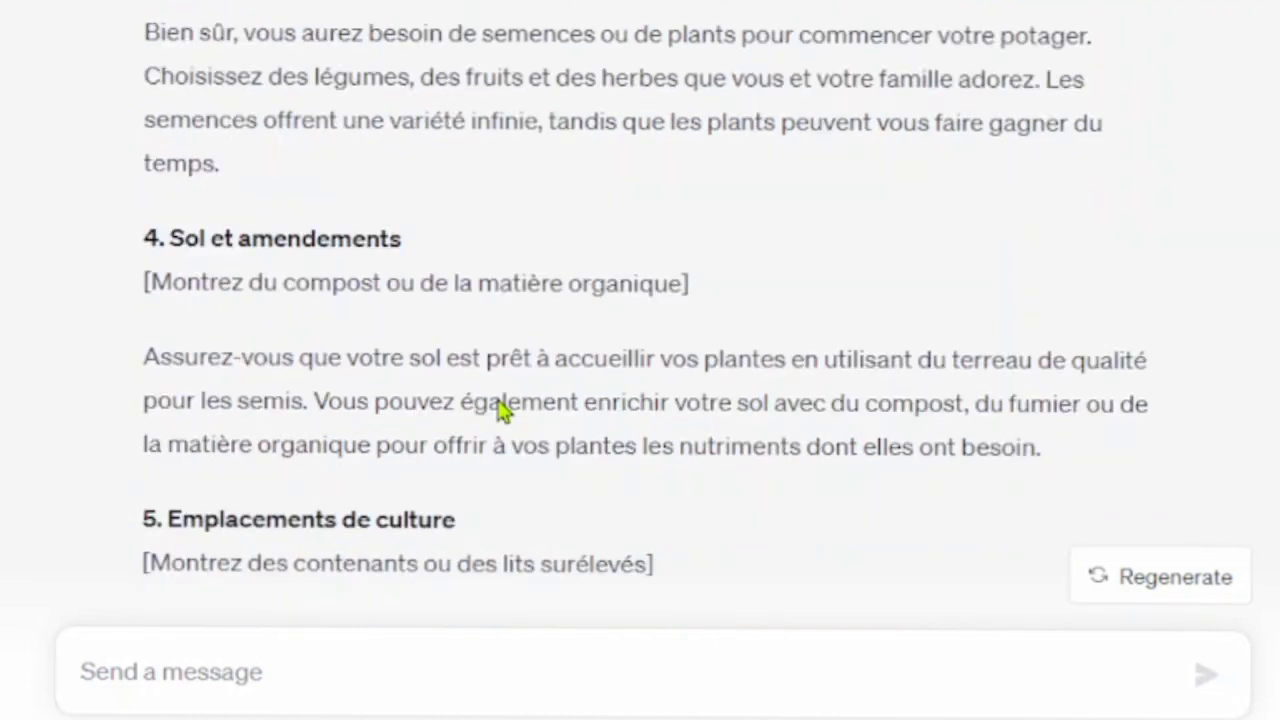